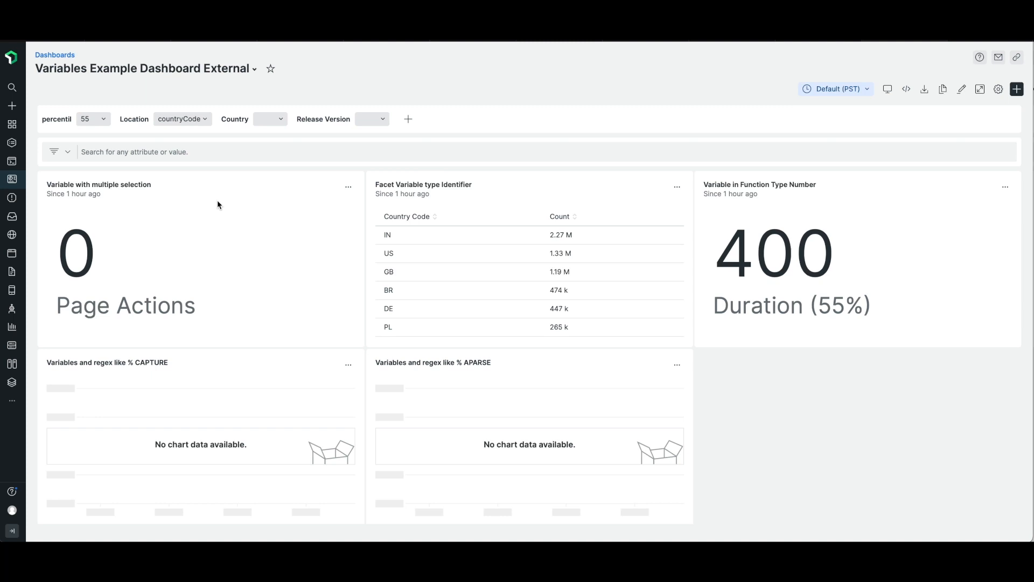
# - Try the Country variable with AE and AR selected, and reset it to its default
pyautogui.click(281, 119)
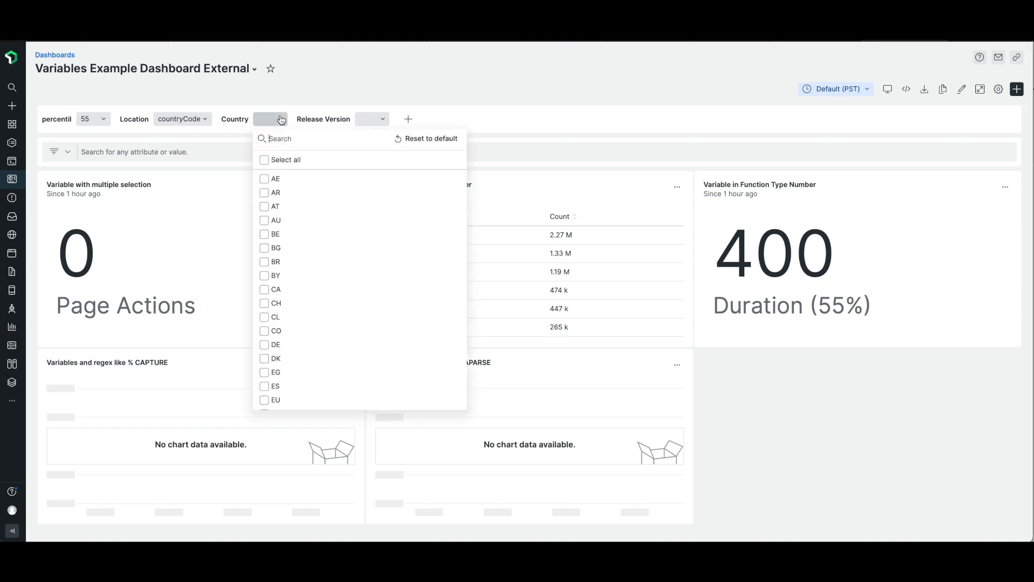
pyautogui.click(265, 179)
pyautogui.click(265, 193)
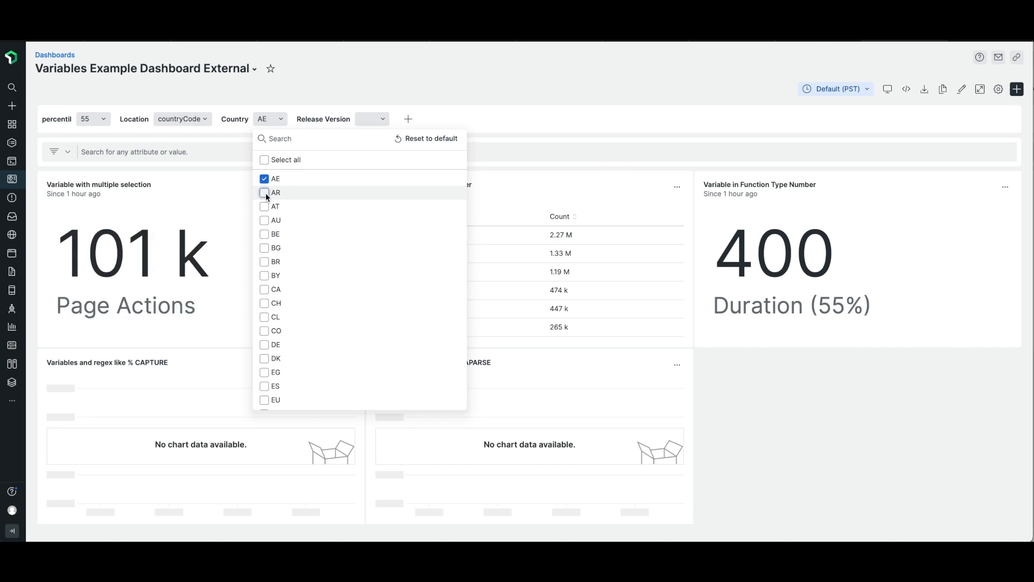
pyautogui.click(437, 138)
pyautogui.click(331, 93)
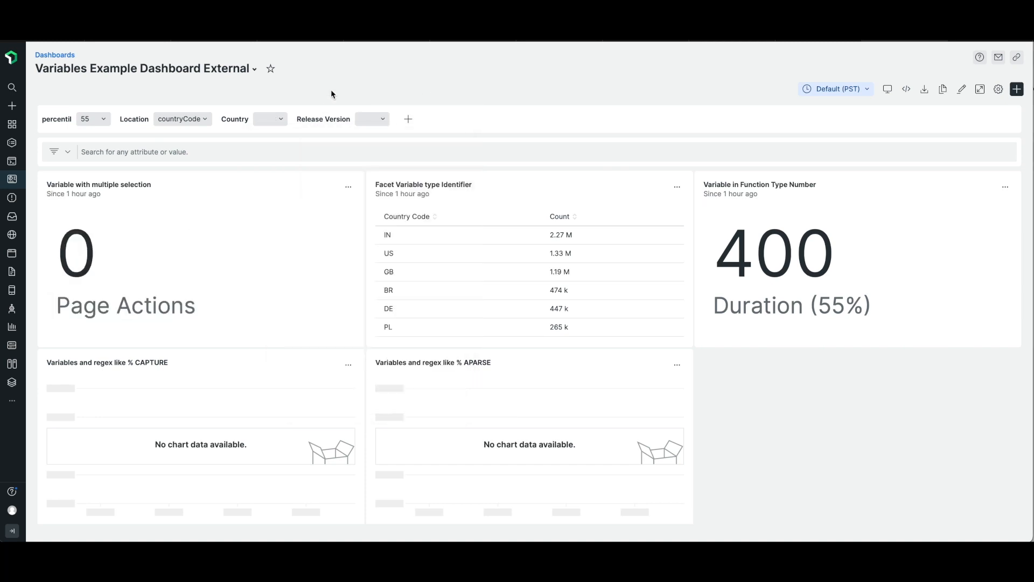
# - Examine the IN clause with the countryCode variable in the "Variable with multiple selection" widget's query, leaving the widget unsaved
pyautogui.click(343, 192)
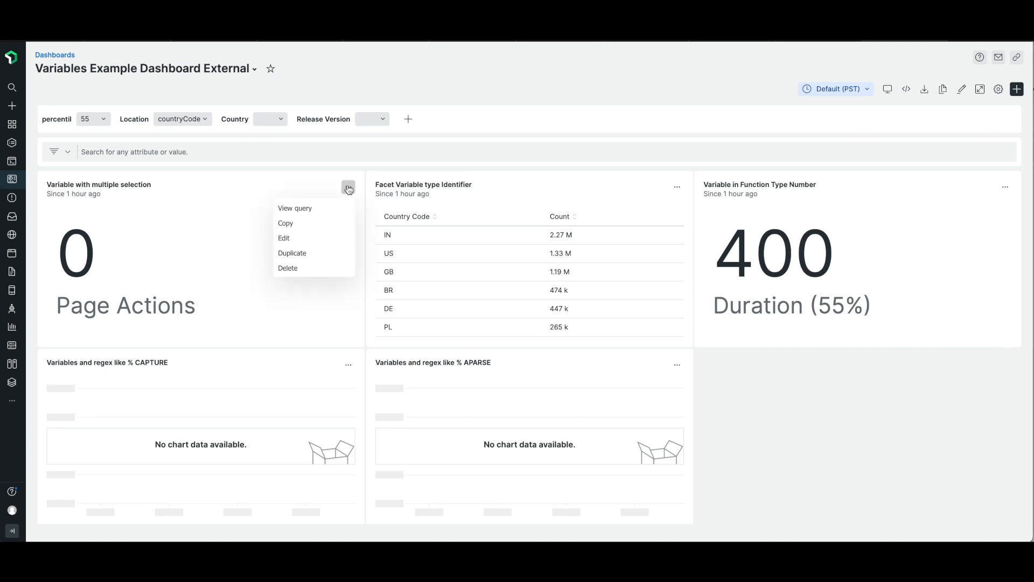
pyautogui.click(315, 235)
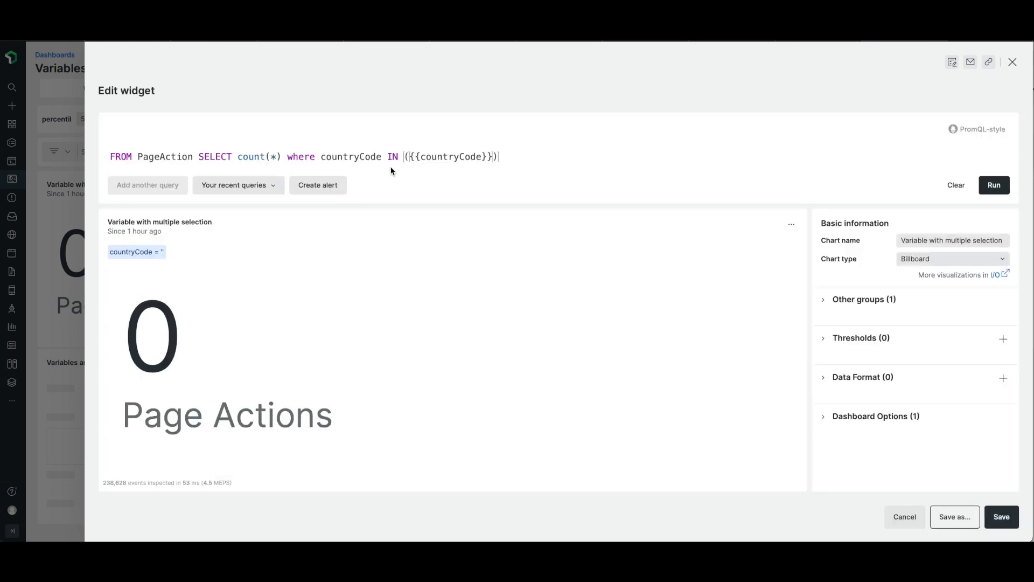
pyautogui.moveTo(388, 156); pyautogui.dragTo(400, 156)
pyautogui.click(401, 157)
pyautogui.click(1012, 62)
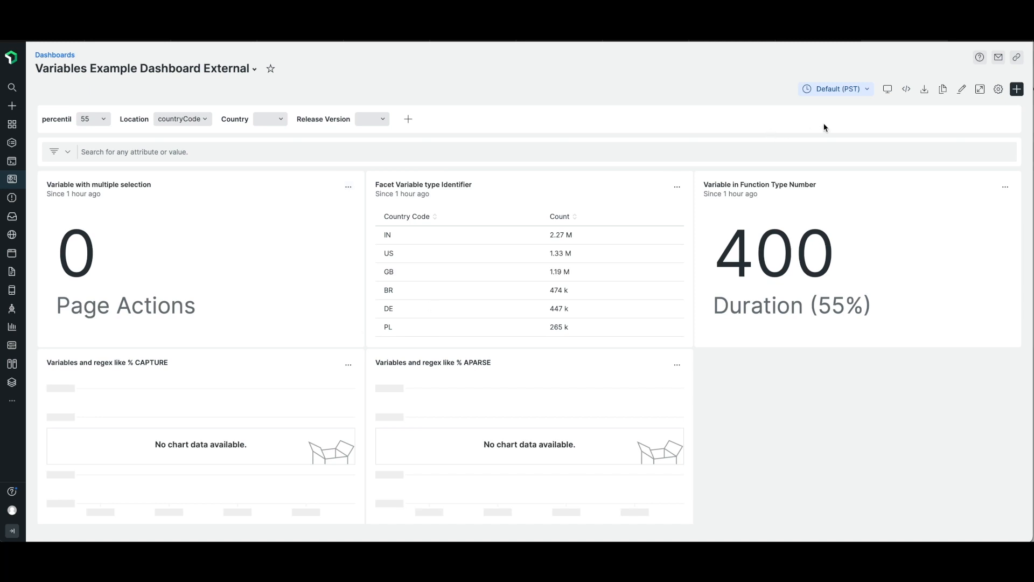
# - Open the Country variable for editing in dashboard edit mode and inspect the uniques(countryCode) part of its query
pyautogui.click(962, 89)
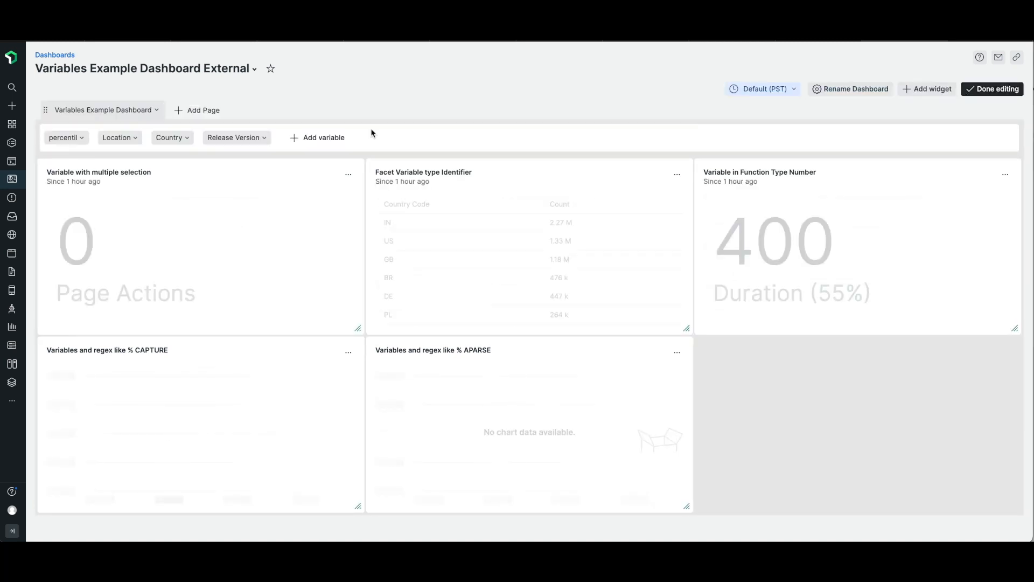
pyautogui.click(186, 139)
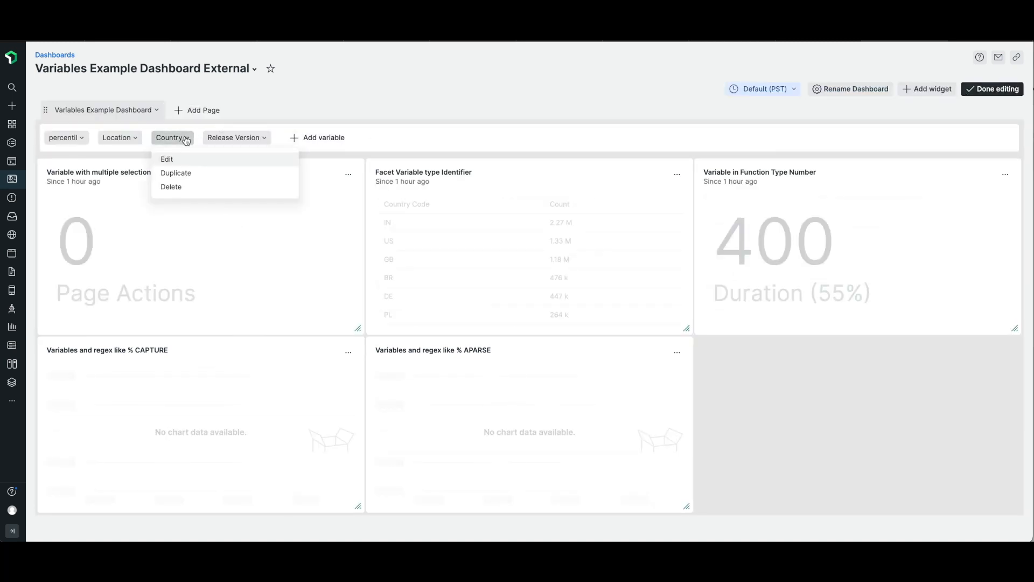
pyautogui.click(181, 159)
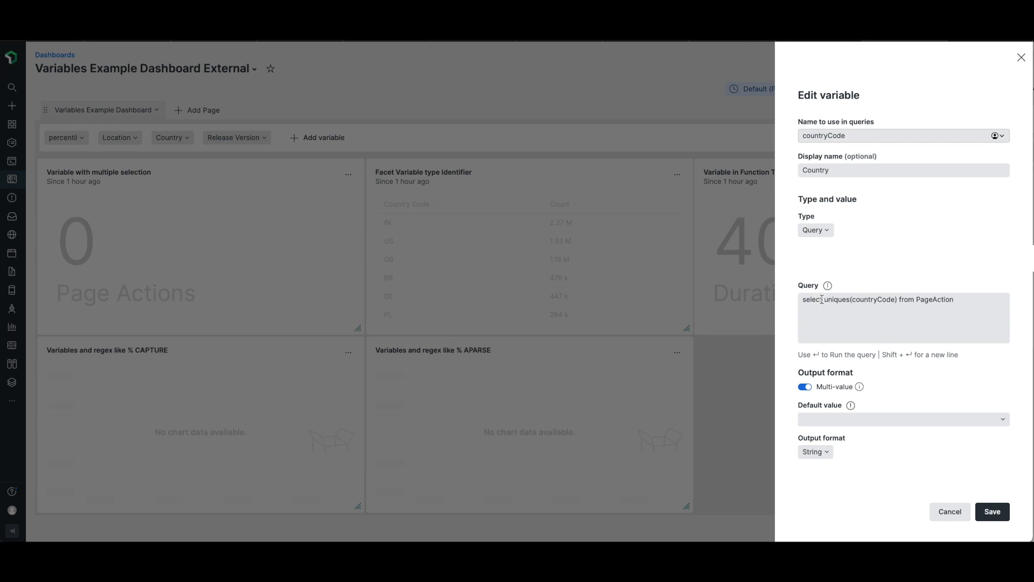
pyautogui.click(803, 299)
pyautogui.moveTo(804, 299); pyautogui.dragTo(839, 300)
pyautogui.click(841, 300)
pyautogui.doubleClick(839, 300)
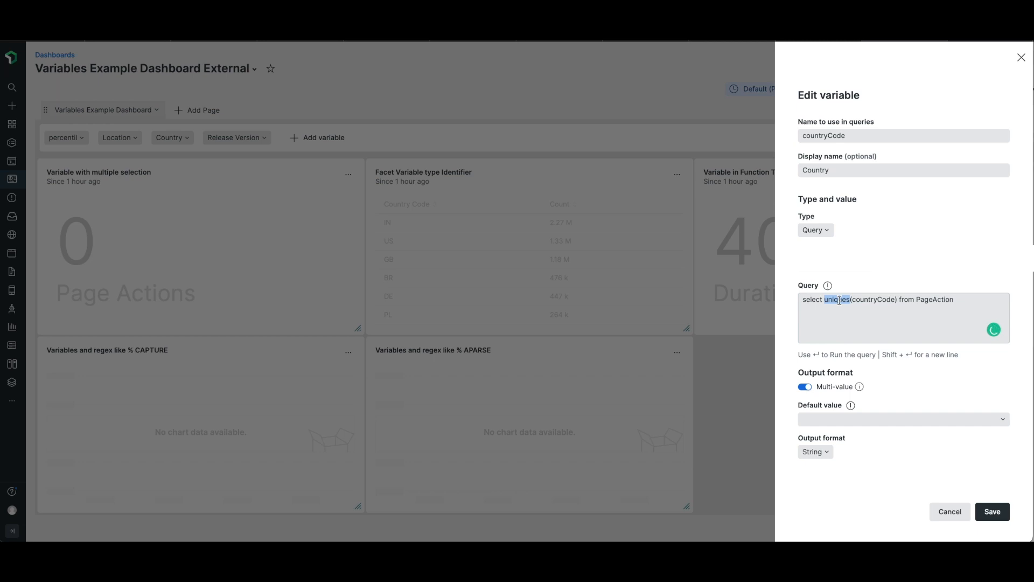
pyautogui.tripleClick(876, 299)
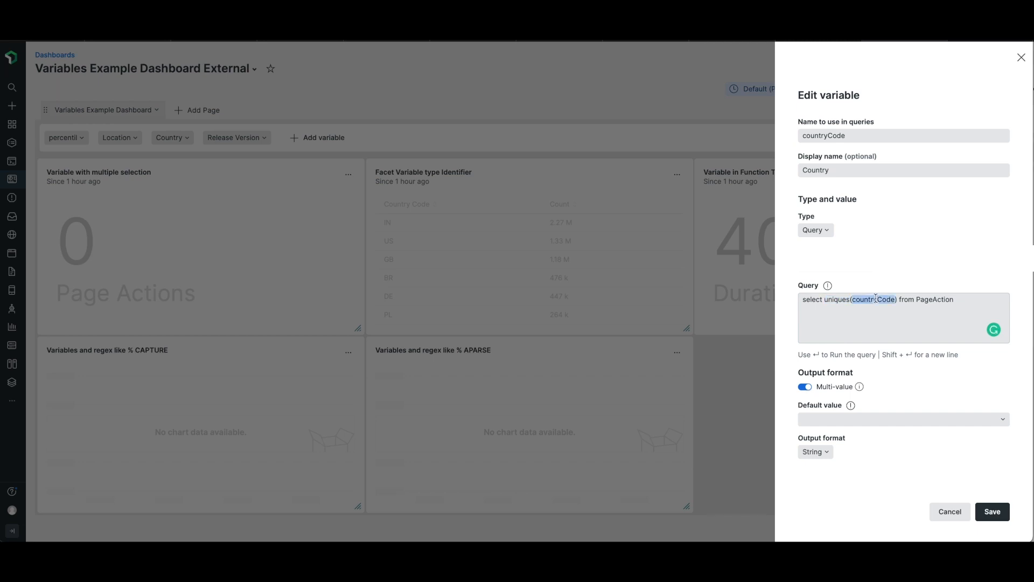
pyautogui.click(876, 299)
# - Add a limit of 10000 to the uniques function: select uniques(countryCode,10000) from PageAction
pyautogui.click(895, 300)
pyautogui.write(',100')
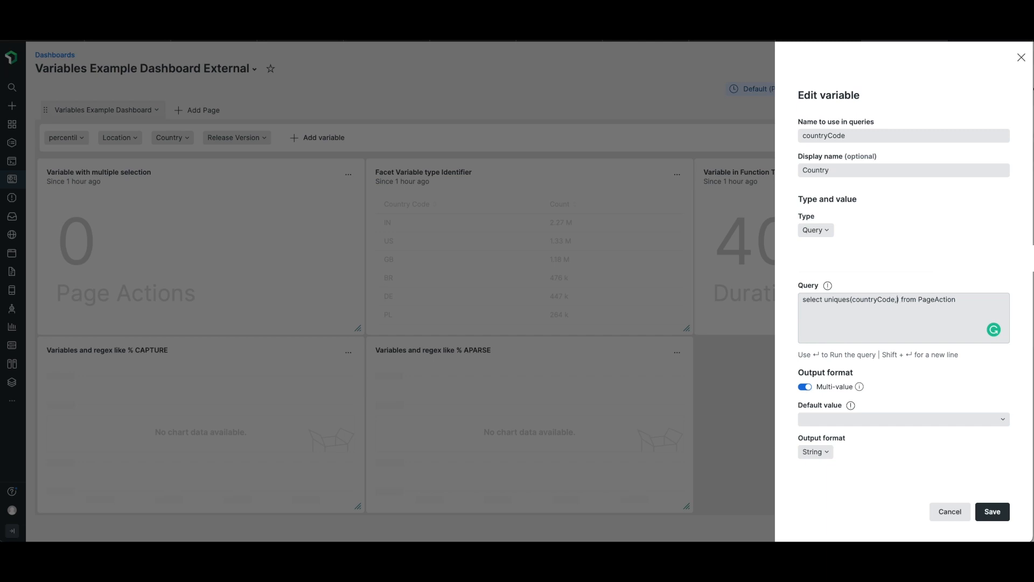
pyautogui.write('00')
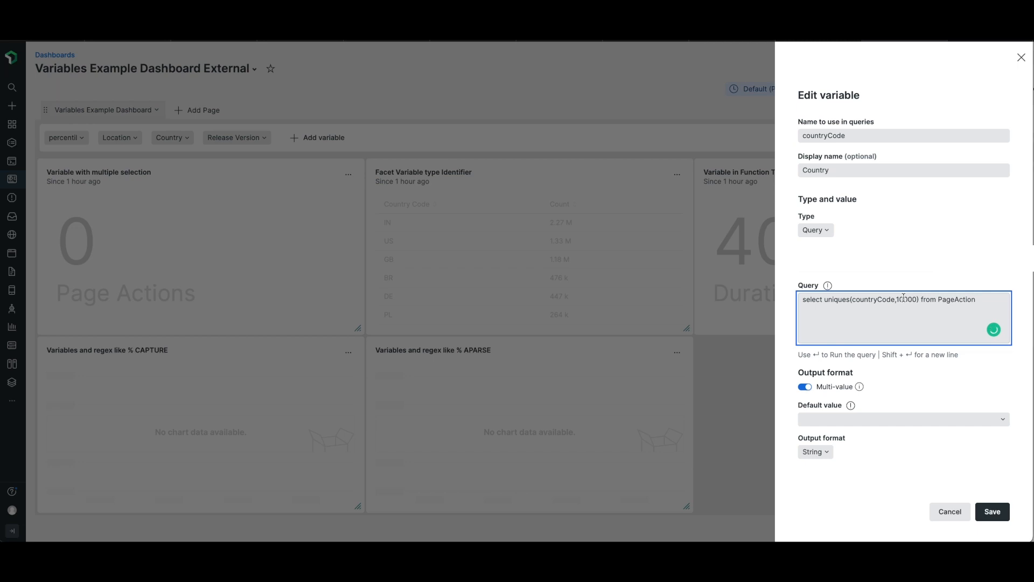
pyautogui.click(977, 301)
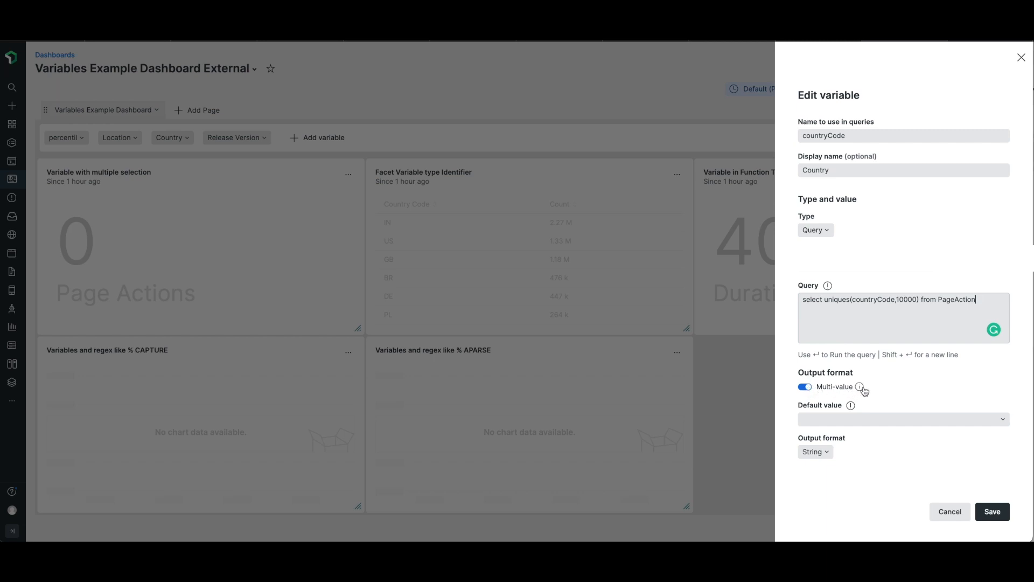
# - Set the Country variable's default values to DE, HK and PT, save it, and finish editing the dashboard
pyautogui.click(963, 430)
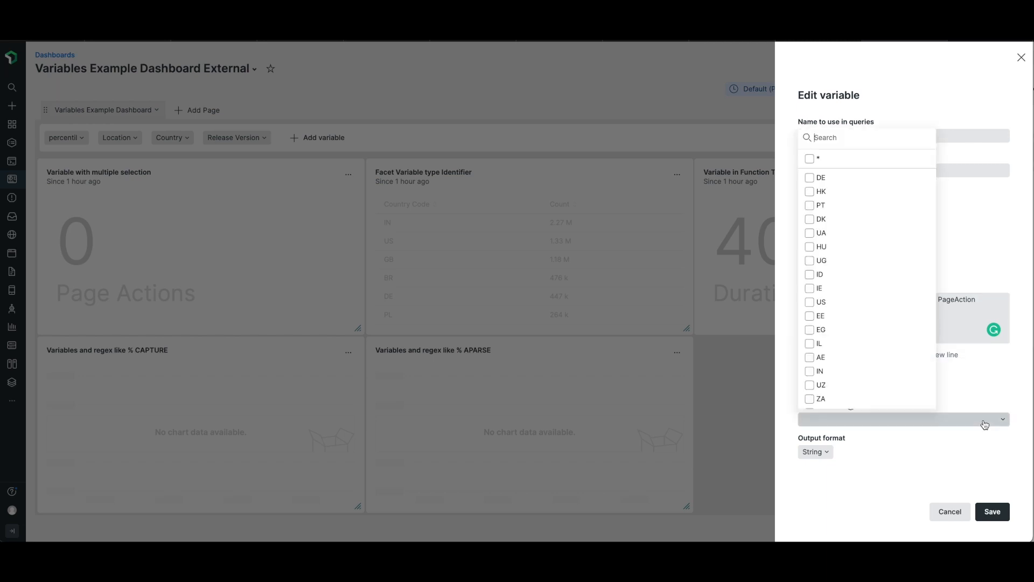
pyautogui.scroll(-3, 814, 279)
pyautogui.scroll(4, 814, 279)
pyautogui.click(809, 177)
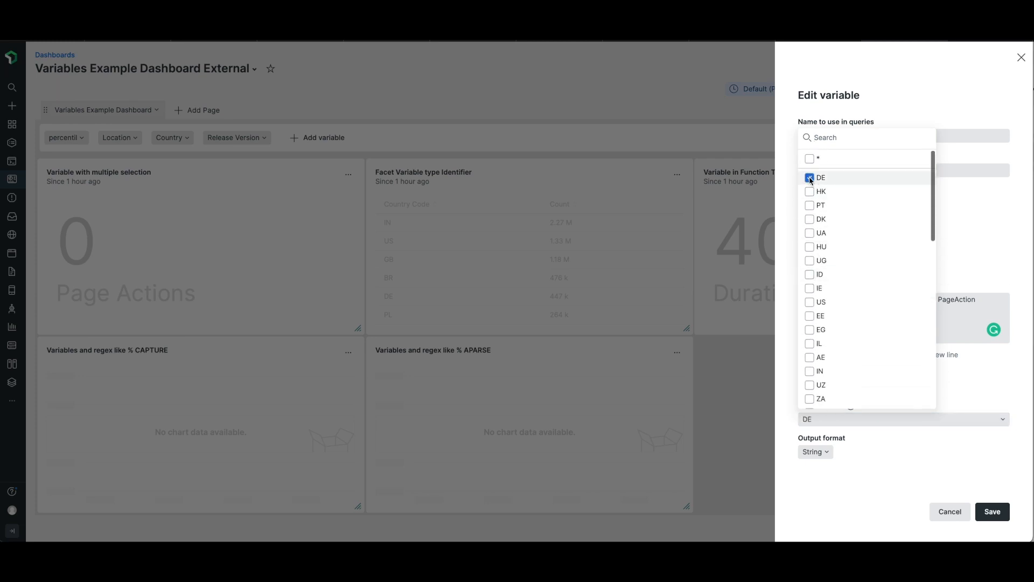
pyautogui.click(810, 191)
pyautogui.click(811, 206)
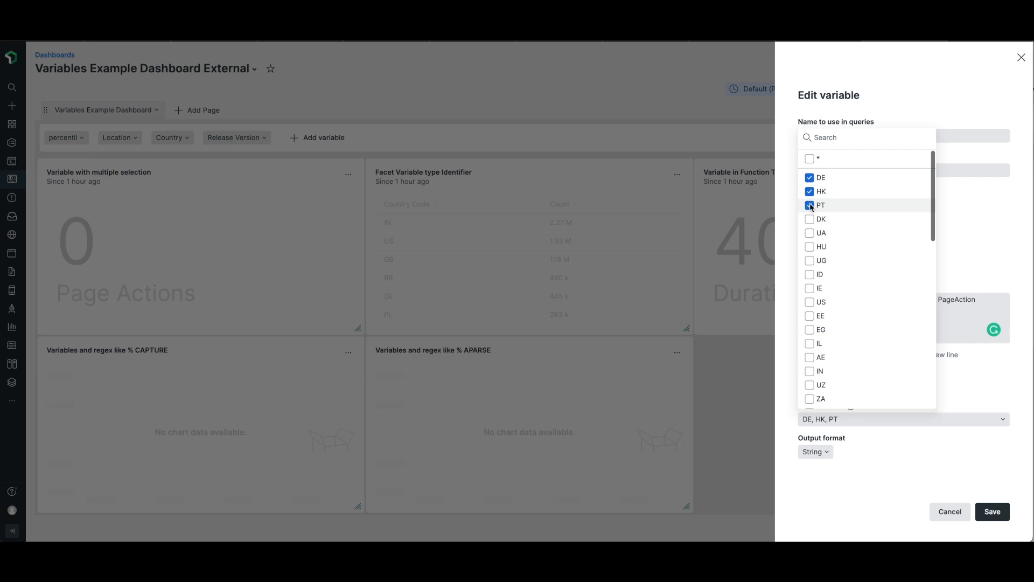
pyautogui.click(913, 447)
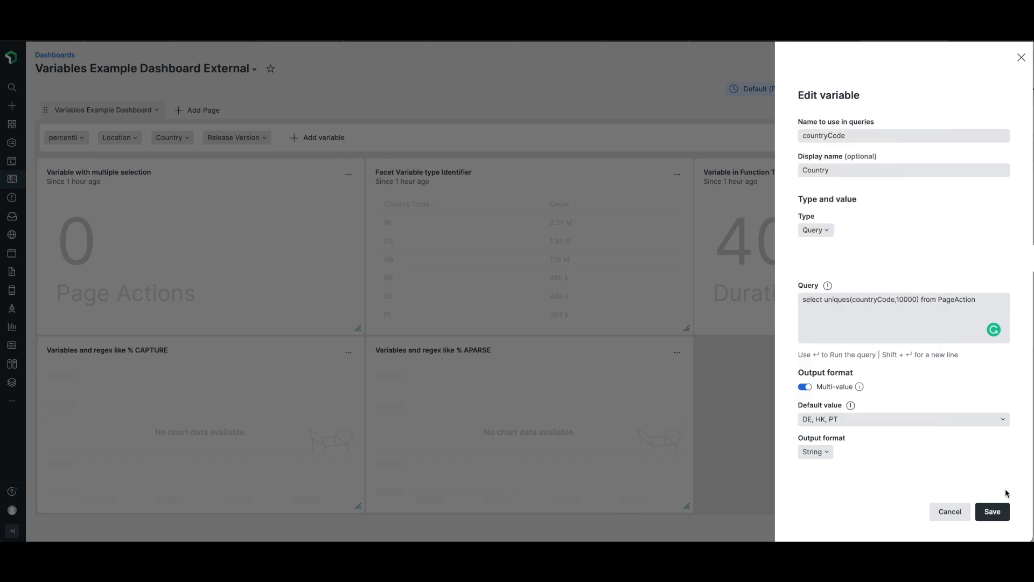
pyautogui.click(993, 511)
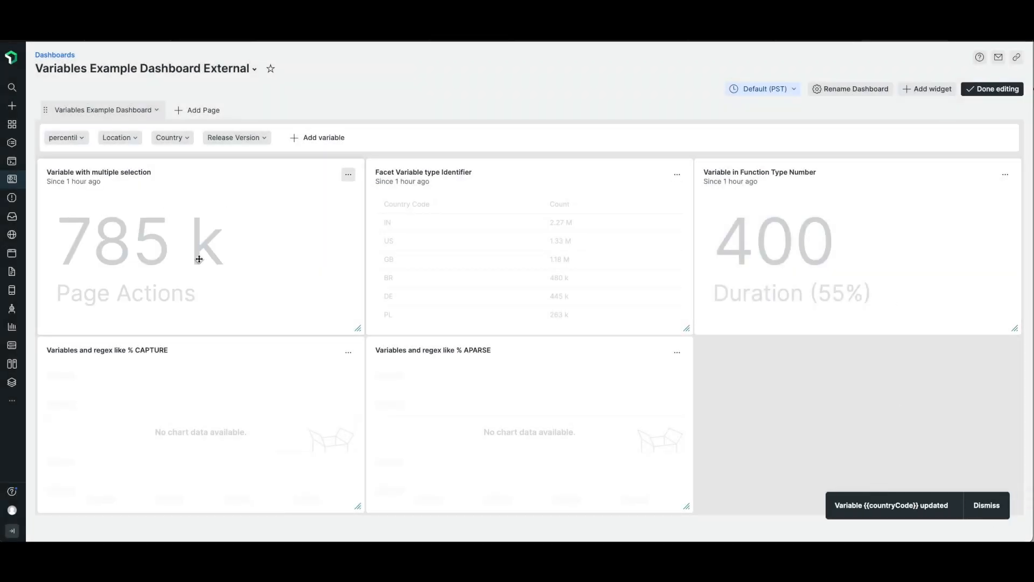
pyautogui.click(978, 89)
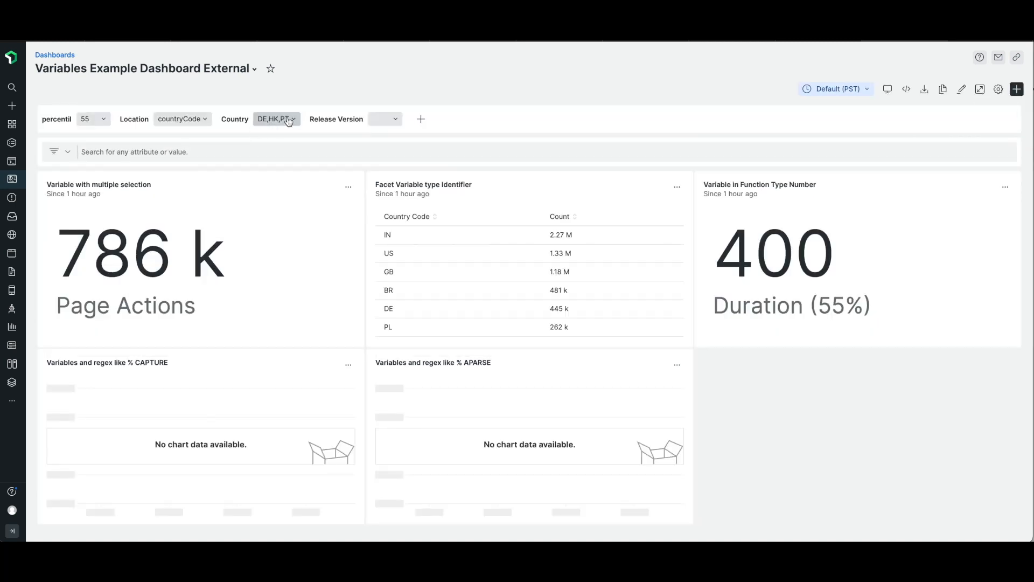
# - Try adding AE to the Country selection, and reset the variable to its default
pyautogui.click(289, 121)
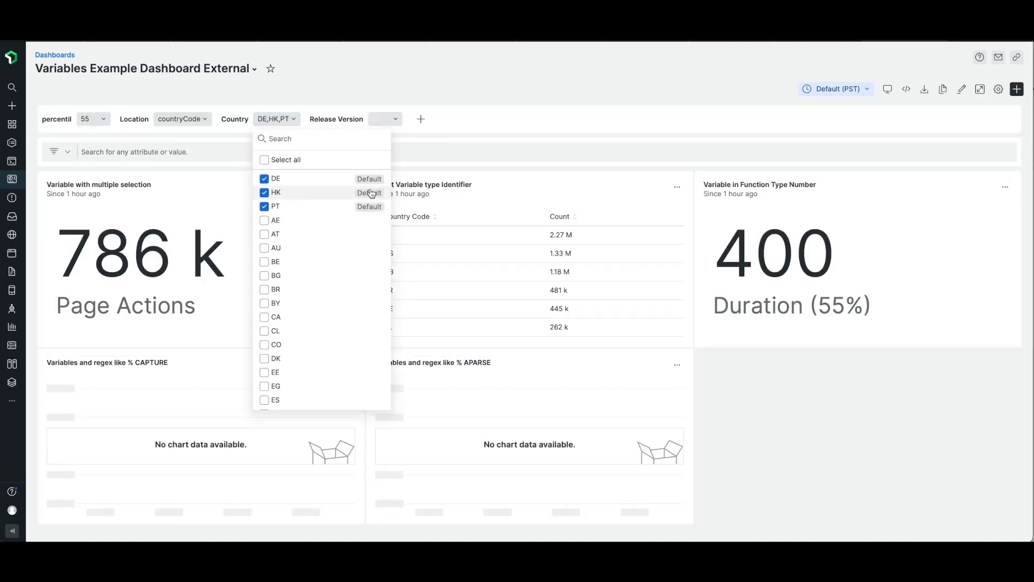
pyautogui.click(266, 221)
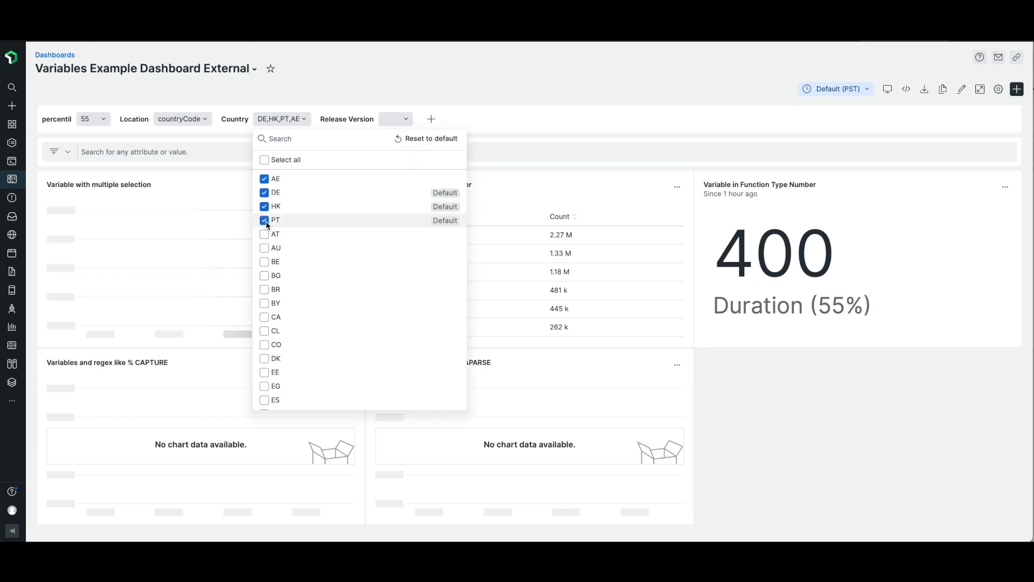
pyautogui.click(441, 138)
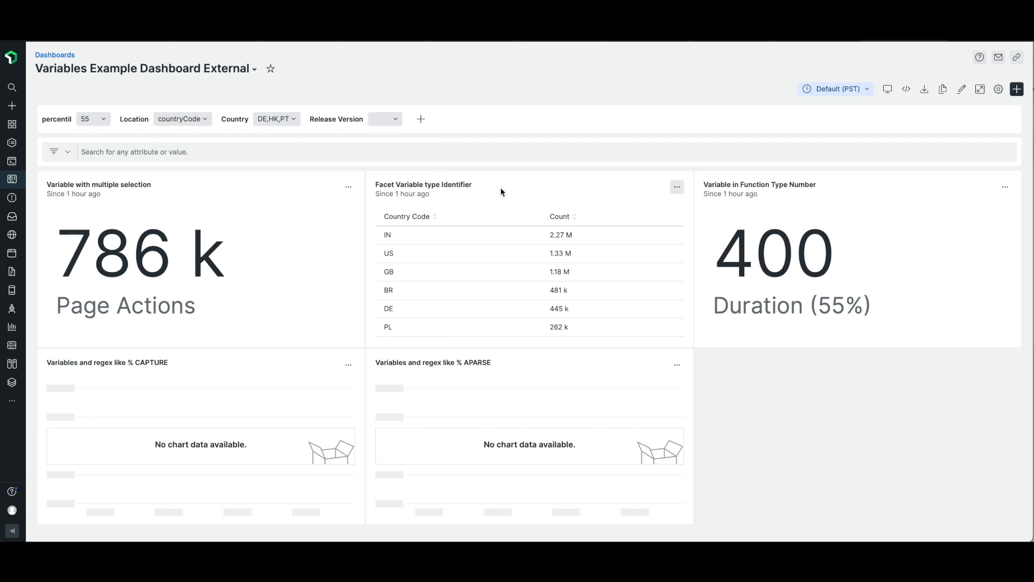
# - Examine the facet clause with the location variable in the "Facet Variable type Identifier" widget's query, leaving the widget unsaved
pyautogui.click(678, 186)
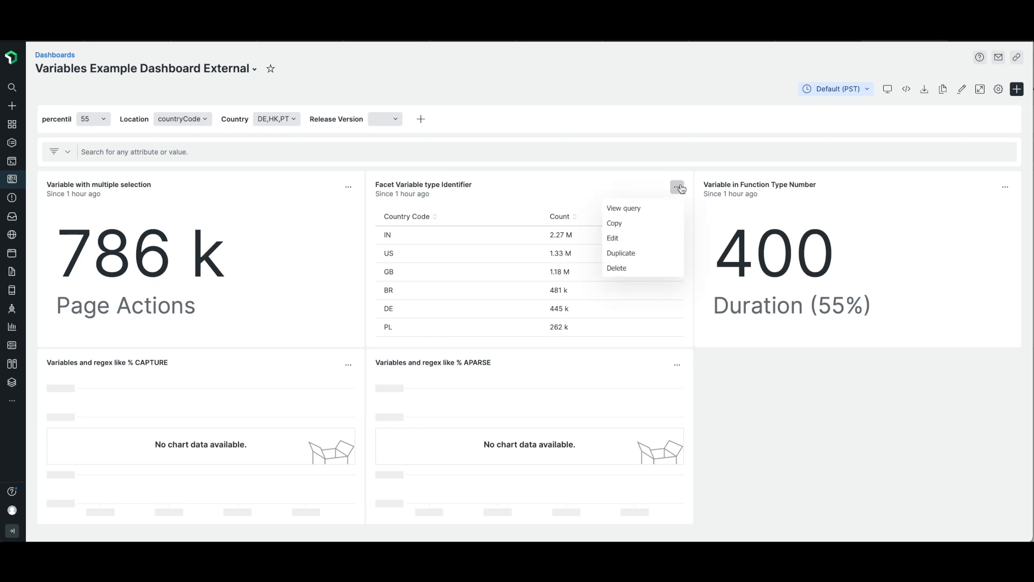
pyautogui.click(626, 237)
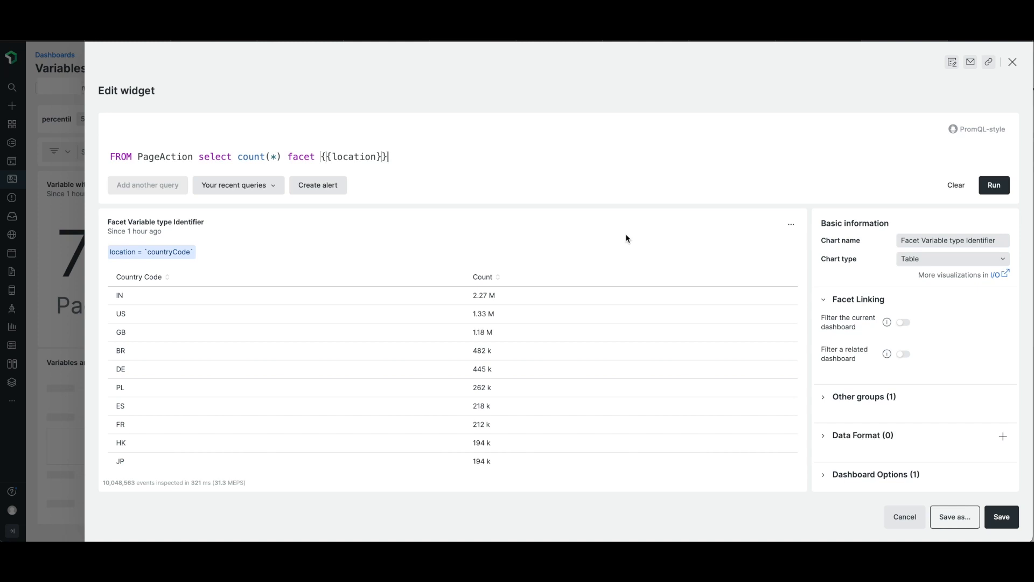
pyautogui.click(351, 156)
pyautogui.click(395, 156)
pyautogui.moveTo(319, 156); pyautogui.dragTo(385, 156)
pyautogui.click(1013, 64)
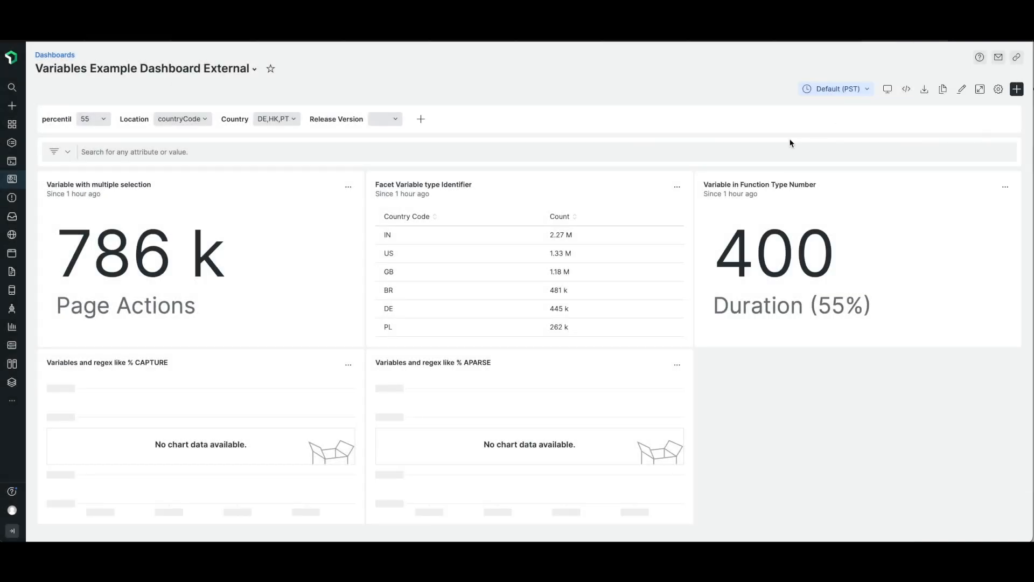
# - Review the Location variable's list values and Identifier output format, save the variable, and finish editing the dashboard
pyautogui.click(961, 89)
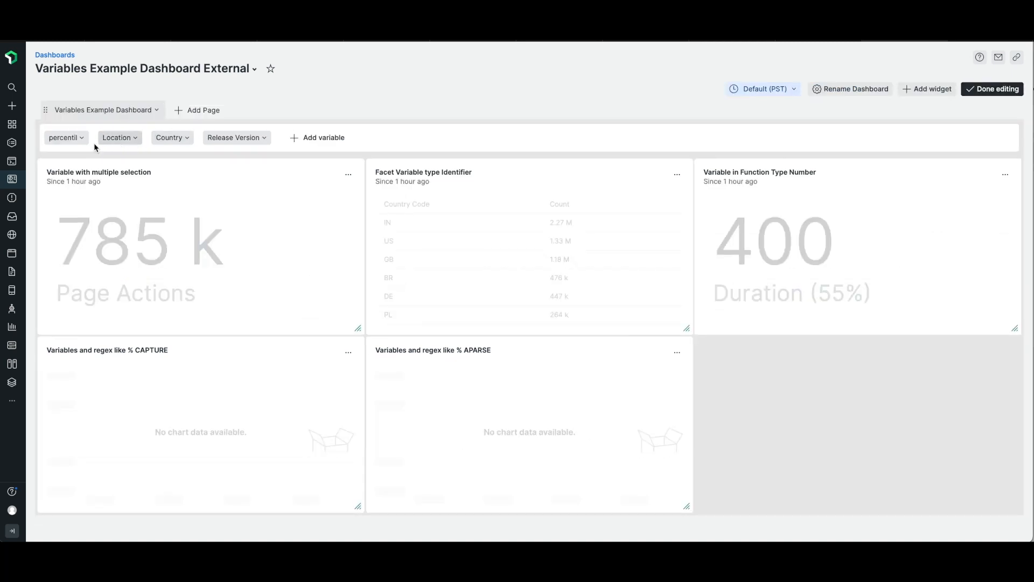
pyautogui.click(128, 139)
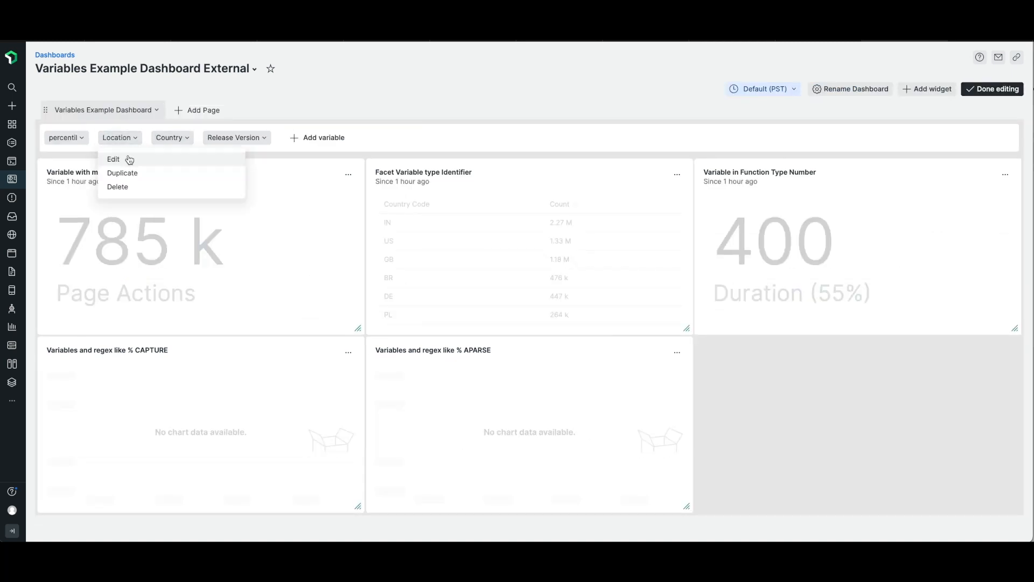
pyautogui.click(130, 159)
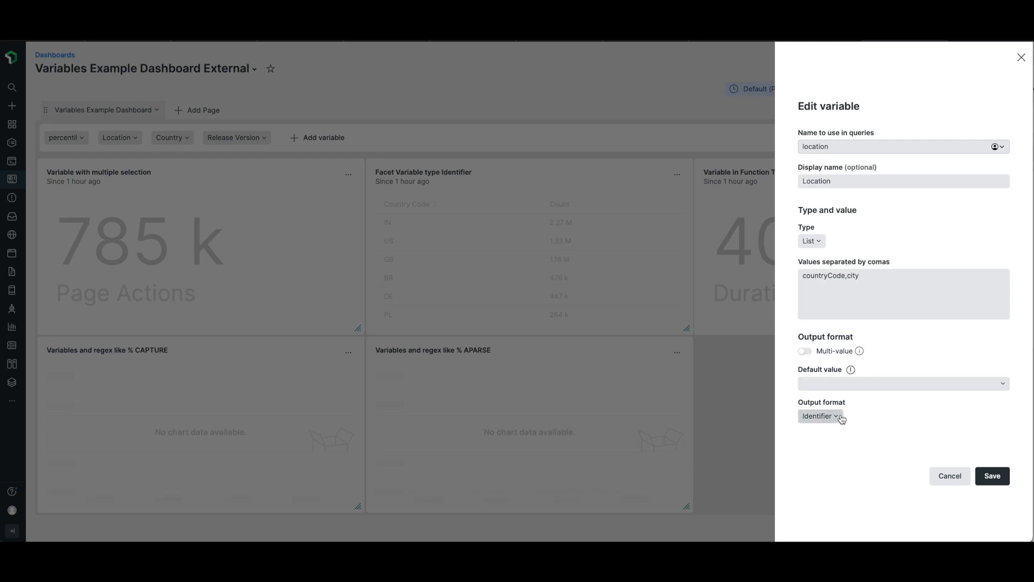
pyautogui.click(1002, 479)
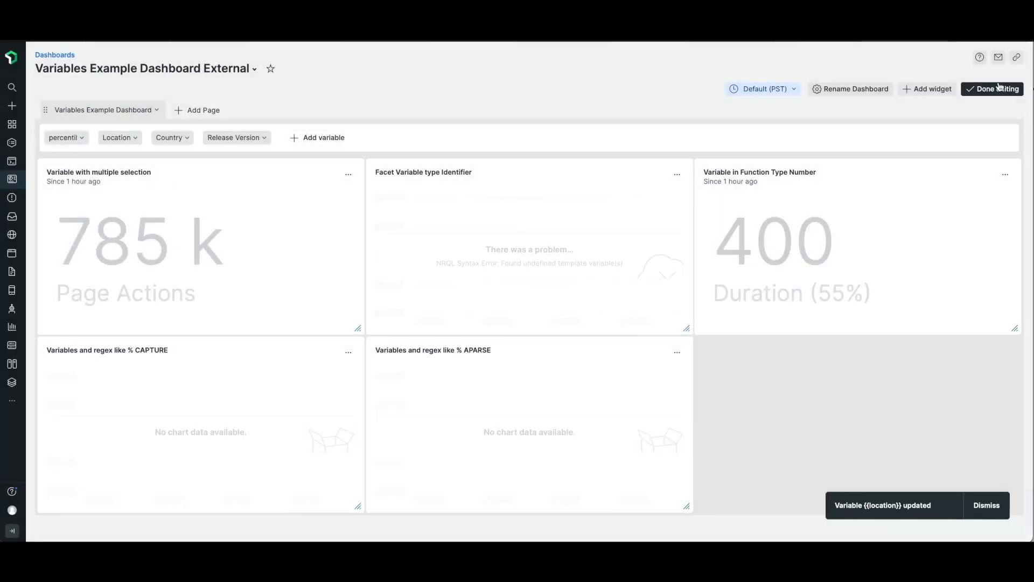
pyautogui.click(999, 87)
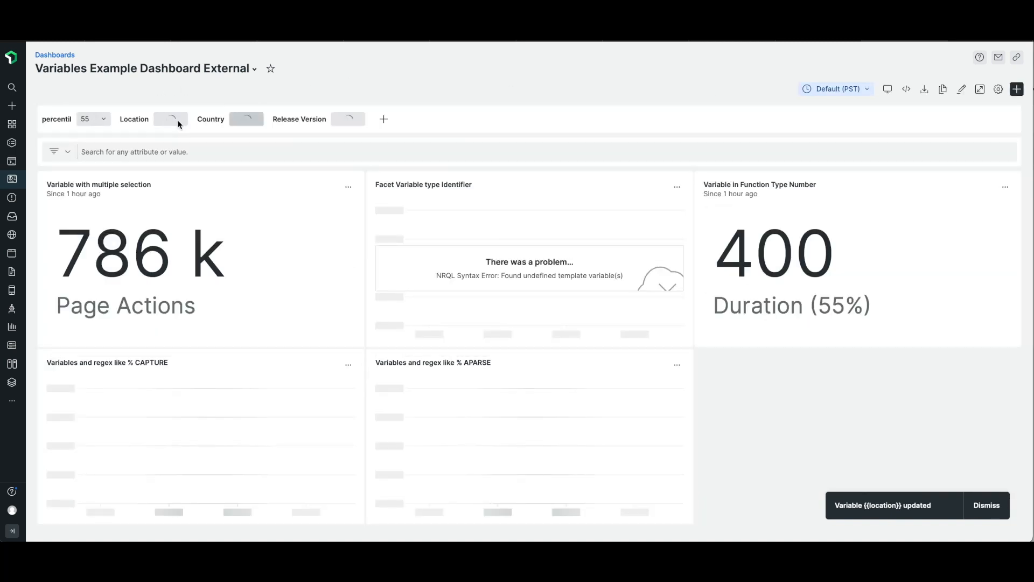
# - Facet the table by countryCode through the Location variable, and switch the variable to city
pyautogui.click(170, 119)
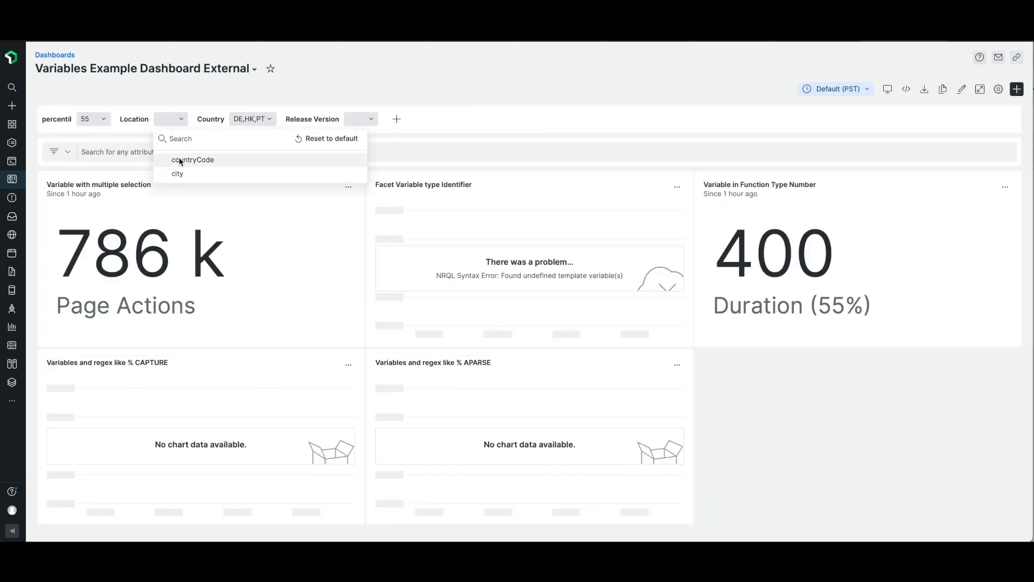
pyautogui.click(179, 160)
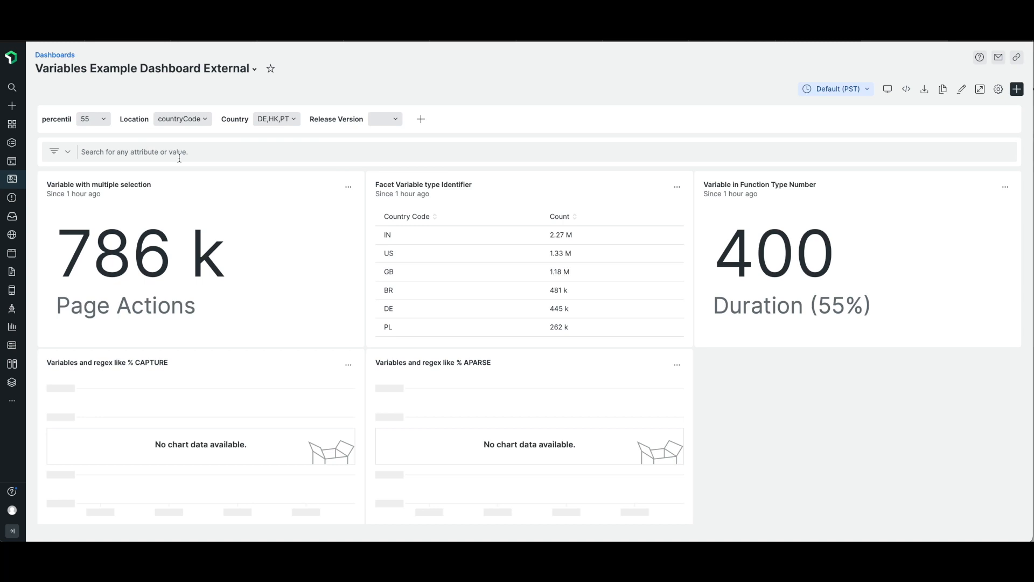
pyautogui.click(181, 119)
pyautogui.click(178, 170)
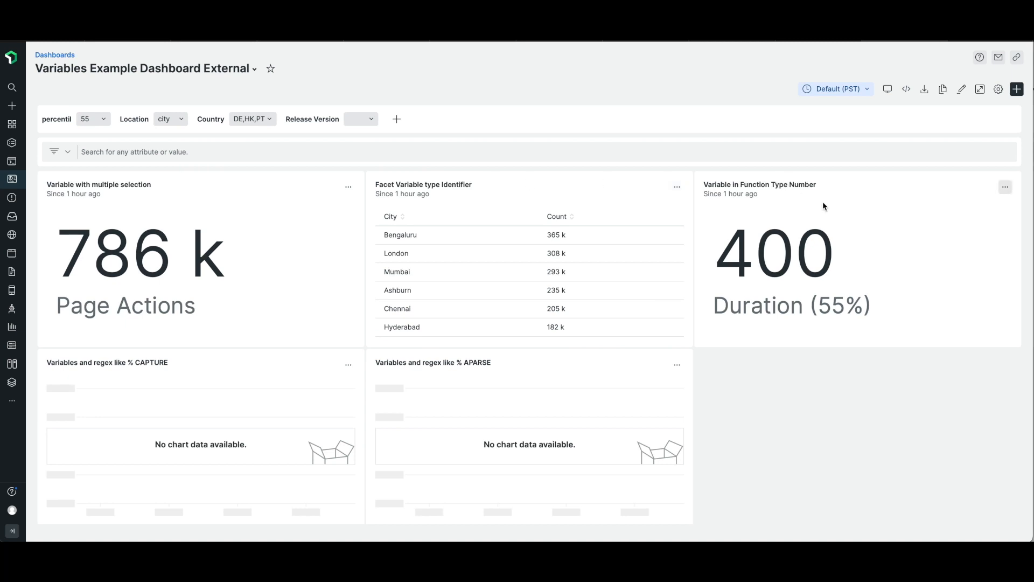
# - Examine the percentile function using the percentil variable in the "Variable in Function Type Number" widget's query, leaving the widget unsaved
pyautogui.click(1005, 188)
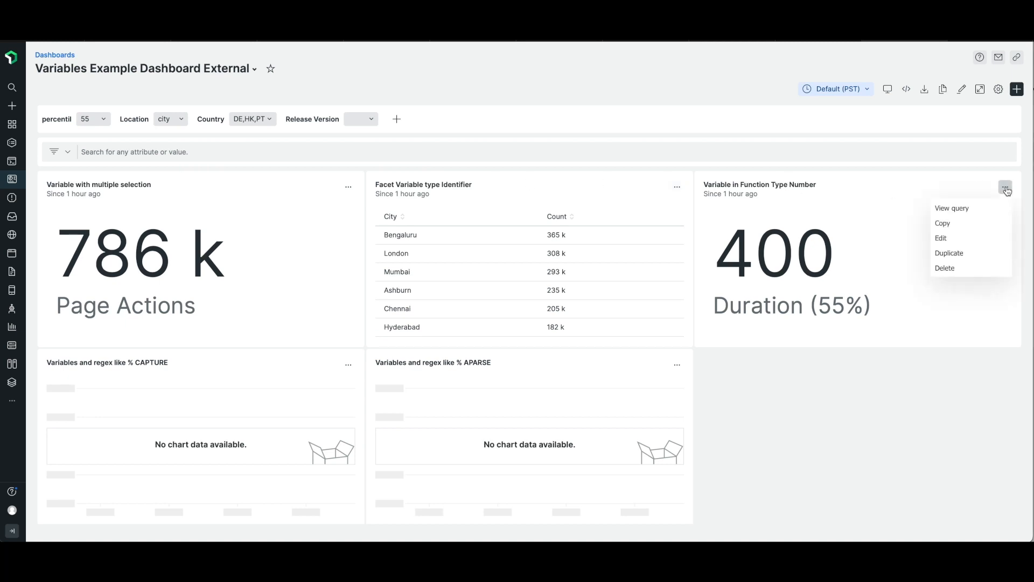
pyautogui.click(960, 237)
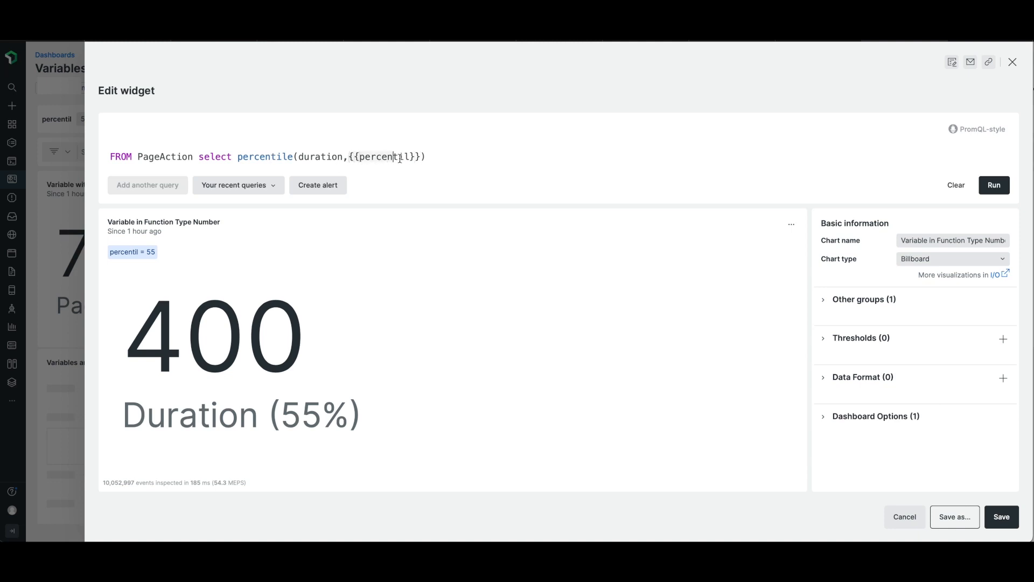
pyautogui.click(416, 157)
pyautogui.click(1012, 63)
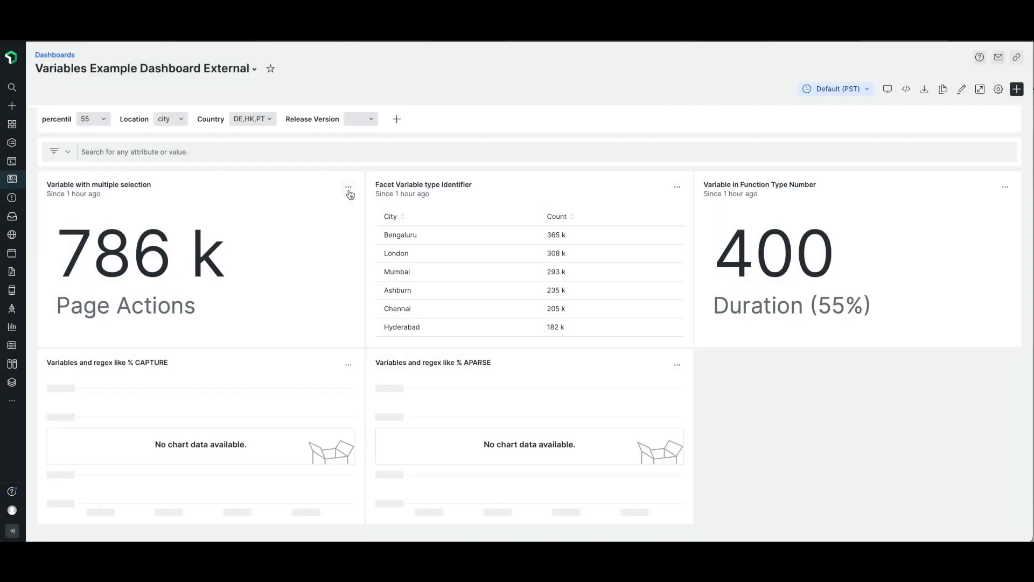
# - Review the percentil variable's list values, default value and Number output format, and save the variable without changes
pyautogui.click(961, 89)
pyautogui.click(81, 138)
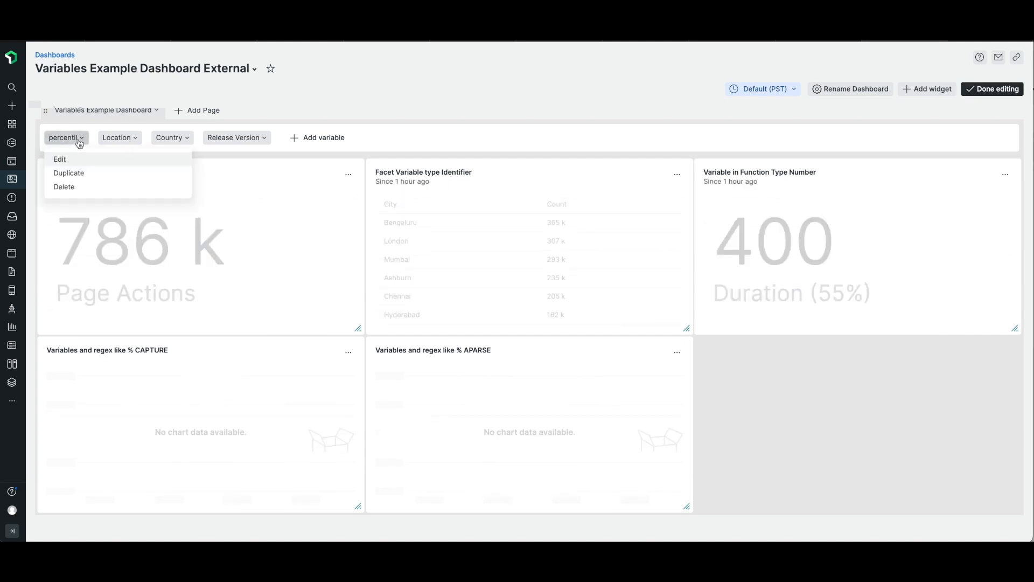
pyautogui.click(78, 163)
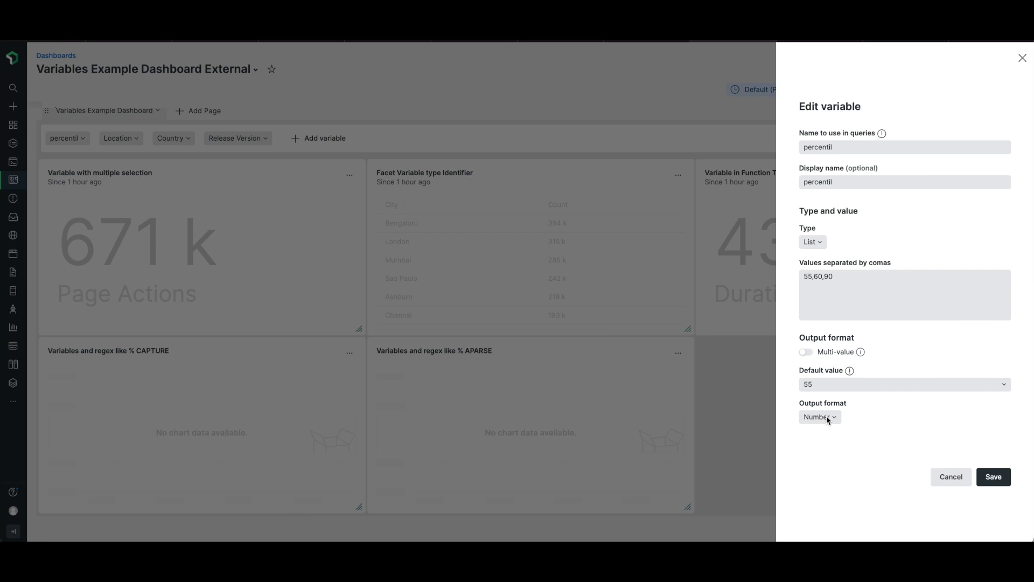
pyautogui.click(994, 479)
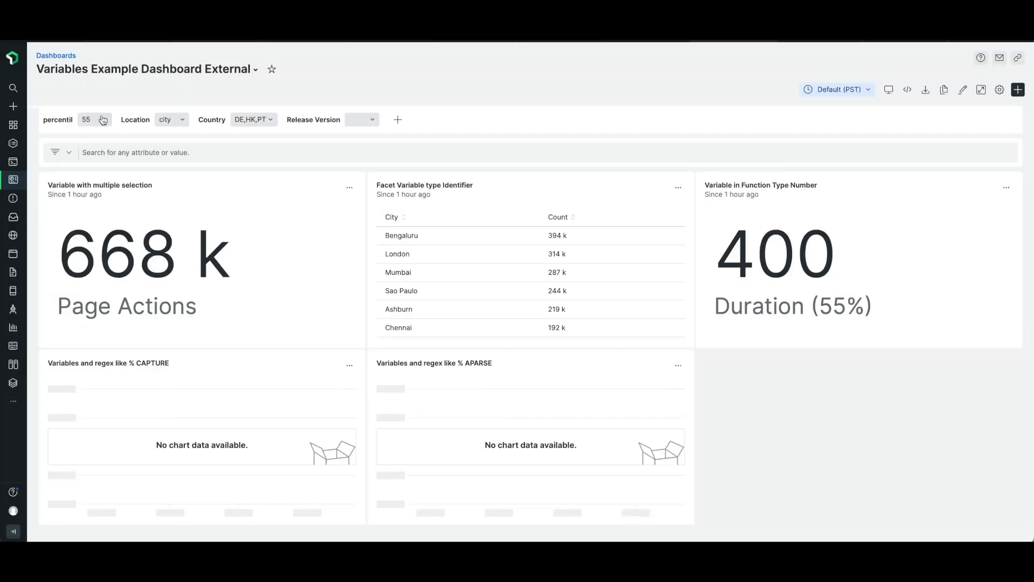
# - Switch the percentil variable to 60 and then to 90 to recalculate the Duration widget
pyautogui.click(96, 119)
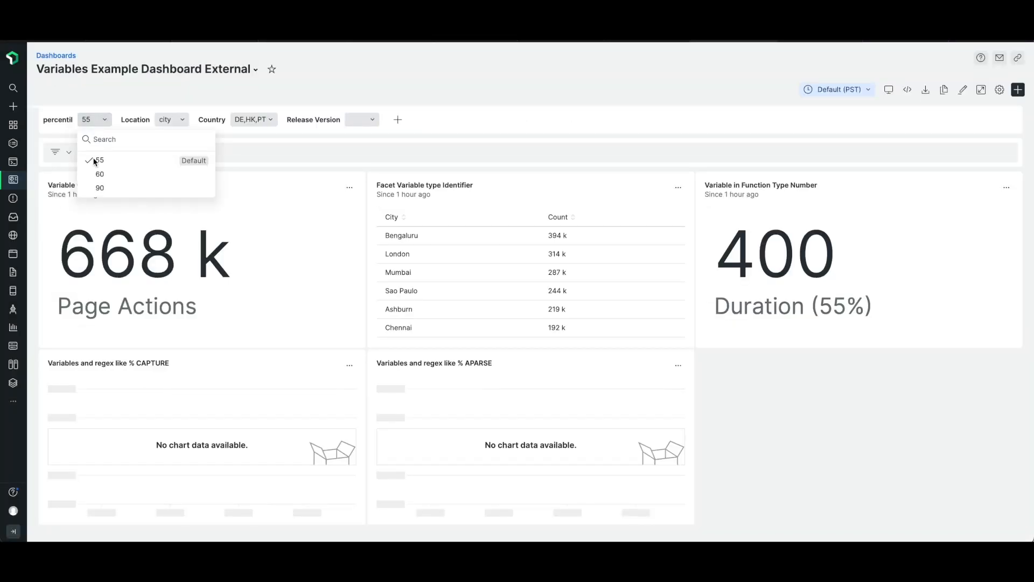
pyautogui.click(97, 175)
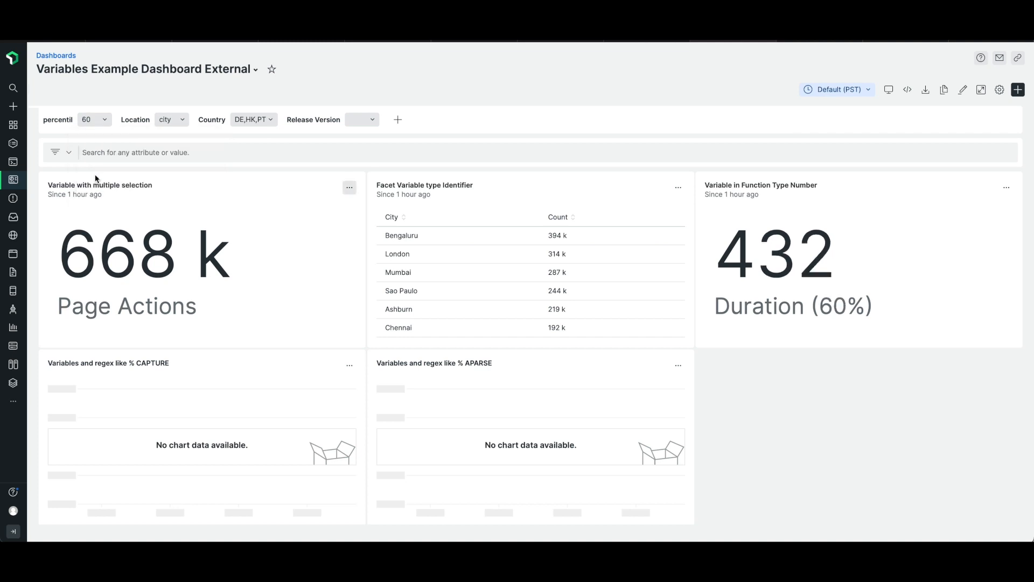
pyautogui.click(94, 119)
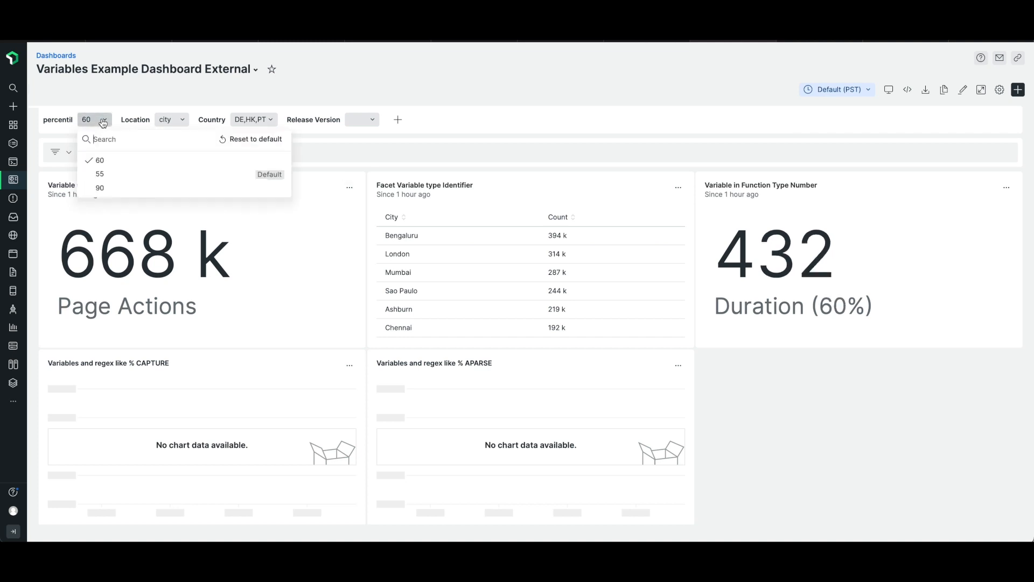
pyautogui.click(100, 188)
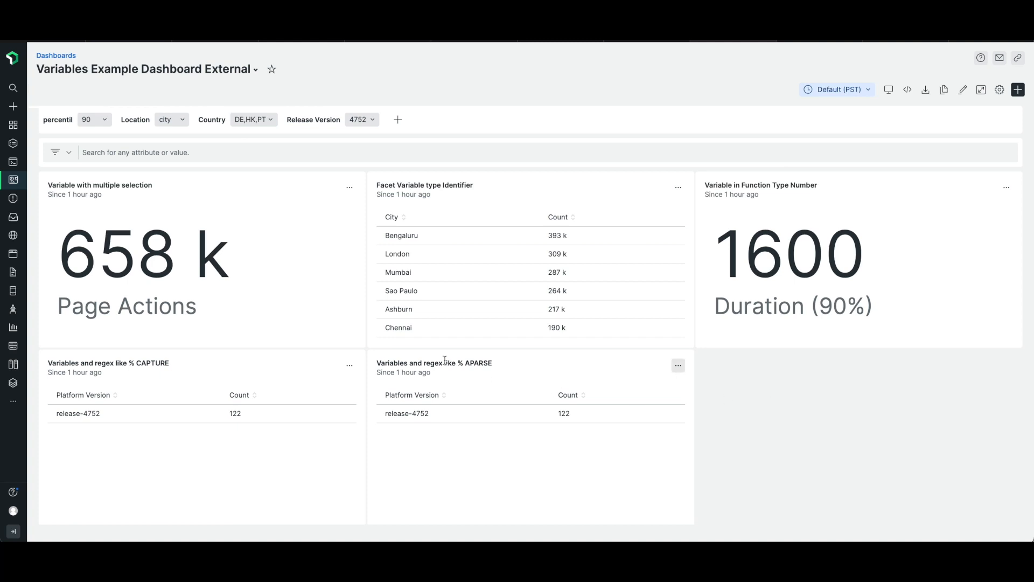
# - Examine the capture regex and releaseversion variable in the "Variables and regex like % CAPTURE" widget's query, leaving the widget unsaved
pyautogui.click(350, 365)
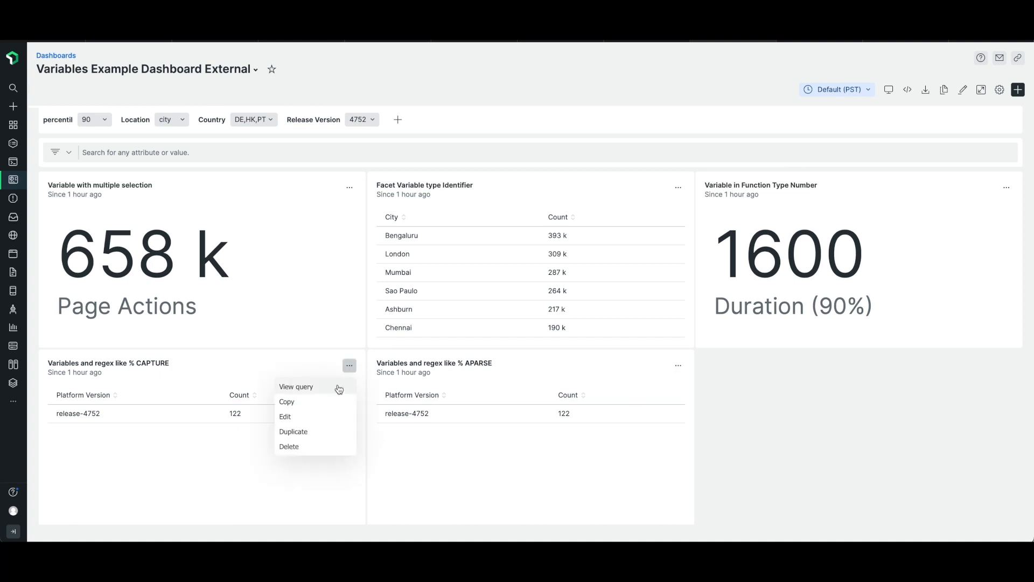
pyautogui.click(325, 416)
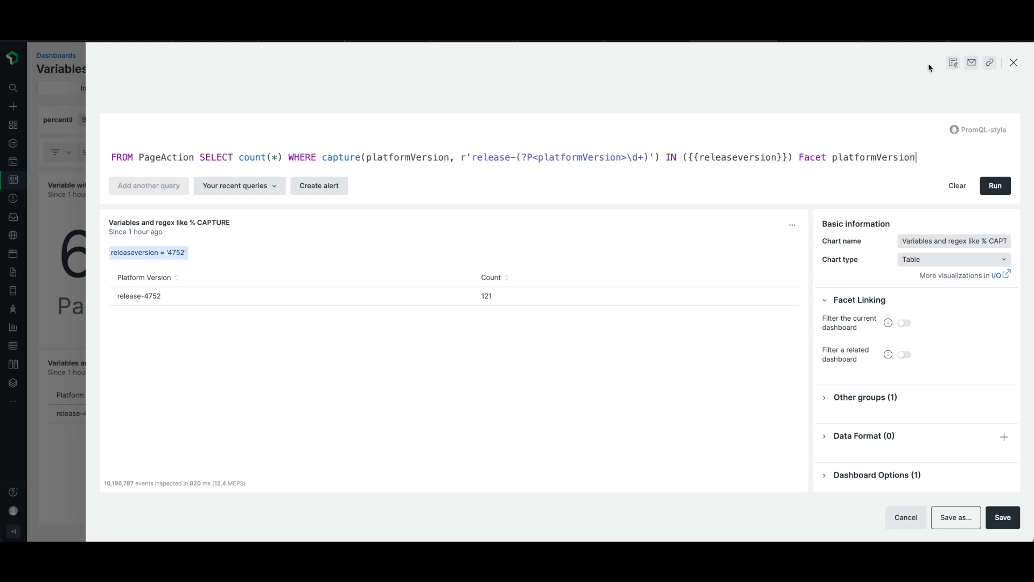
pyautogui.click(1012, 62)
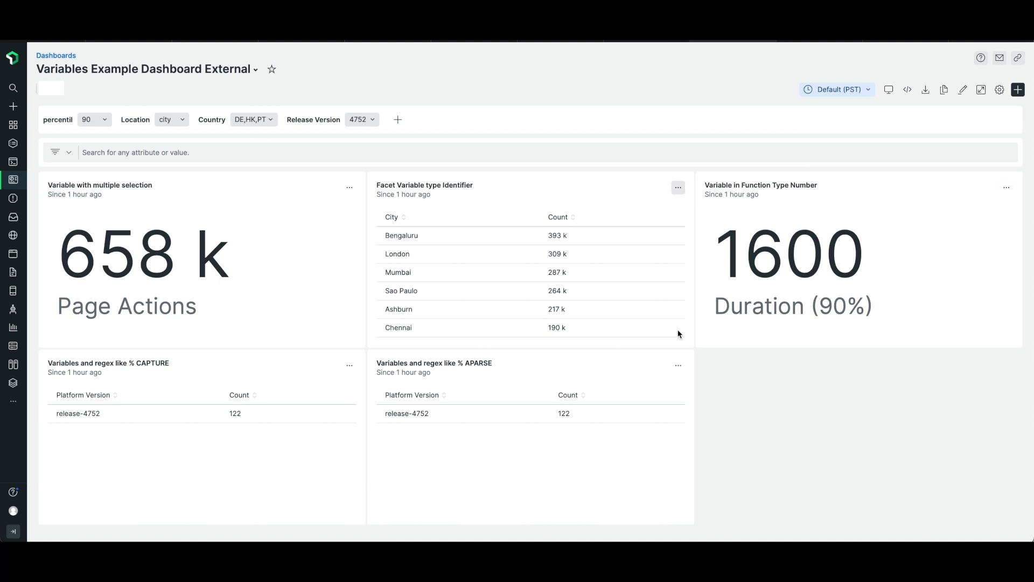
# - Examine the aparse pattern and releaseversion variable in the "Variables and regex like % APARSE" widget's query, leaving the widget unsaved
pyautogui.click(678, 365)
pyautogui.click(635, 418)
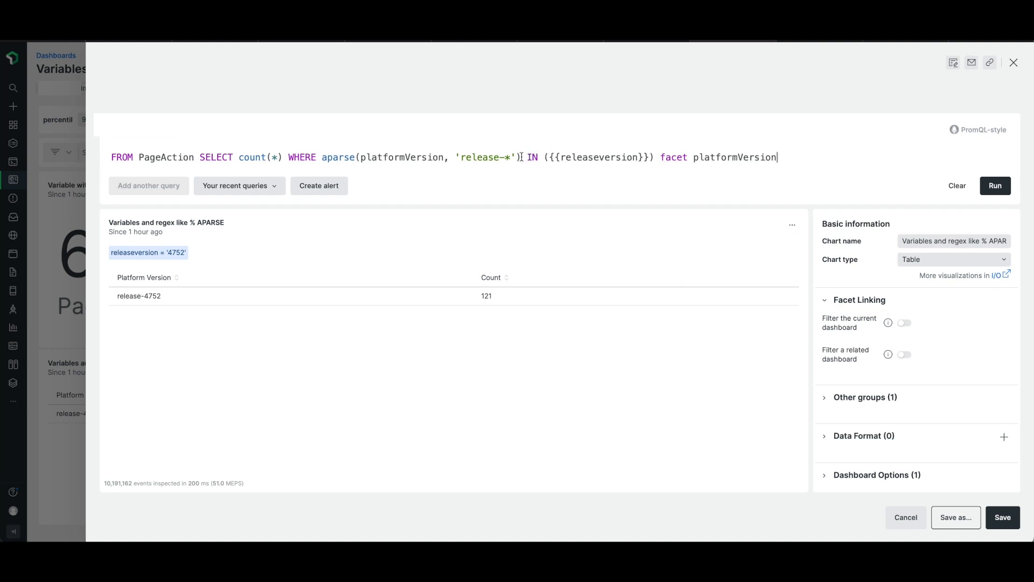
pyautogui.click(1019, 66)
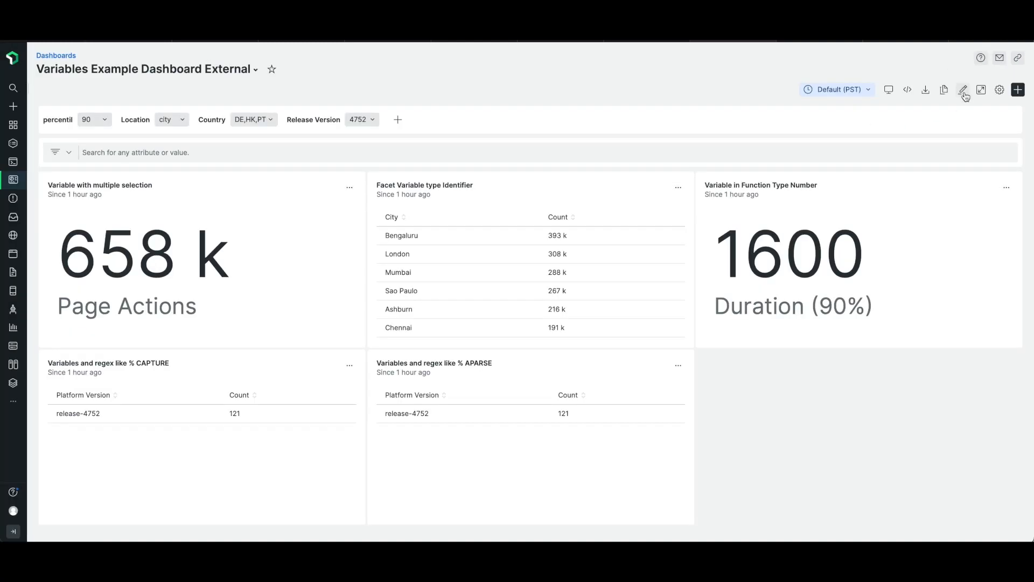
# - Review the Release Version variable's aparse query, multi-value setting and String output format, save the variable, and finish editing the dashboard
pyautogui.click(963, 89)
pyautogui.click(237, 138)
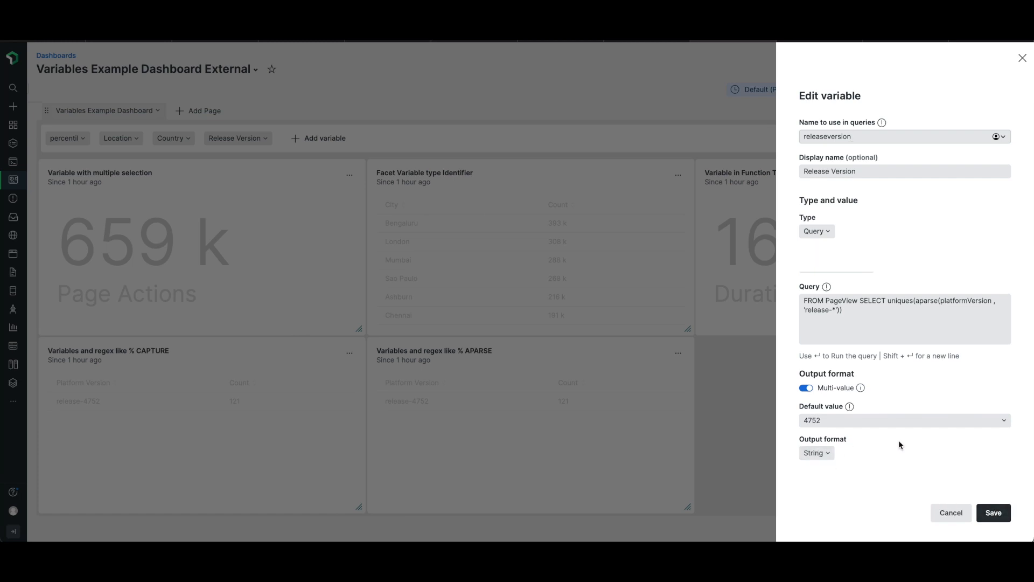
pyautogui.click(992, 513)
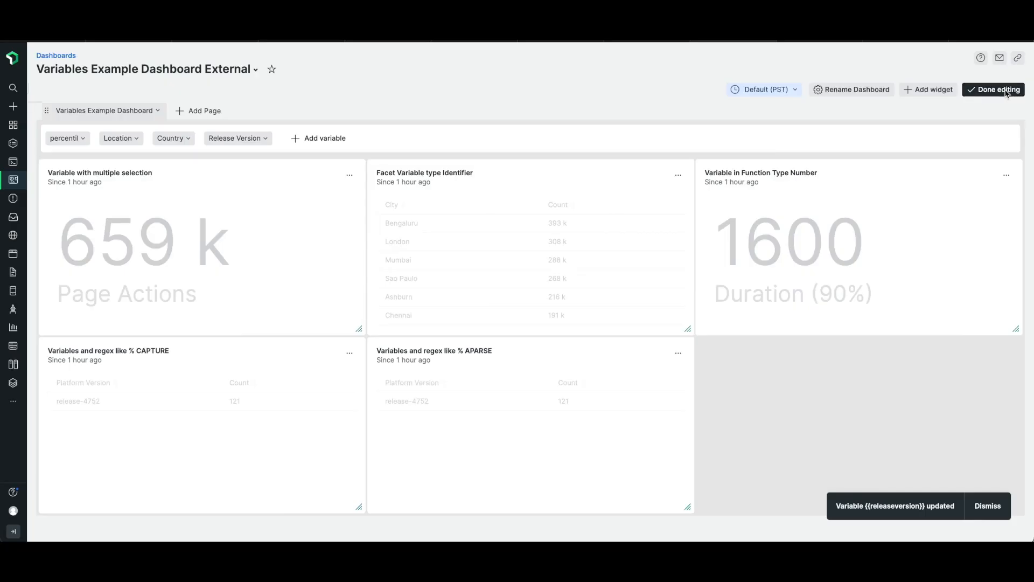
pyautogui.click(1005, 91)
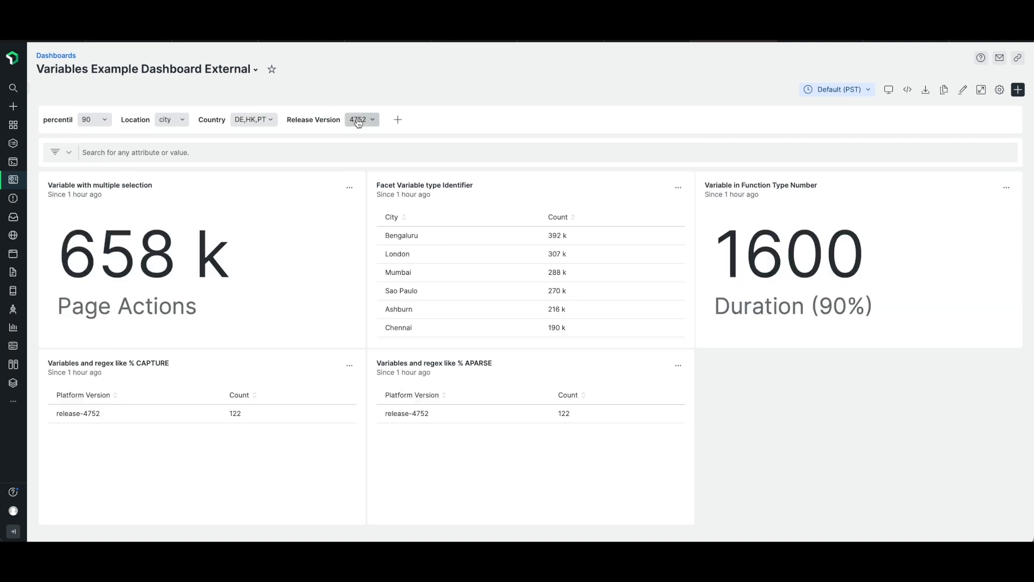
# - Add 4773 and 4688 to the Release Version selection alongside 4752 and apply it to the dashboard
pyautogui.click(368, 120)
pyautogui.click(357, 221)
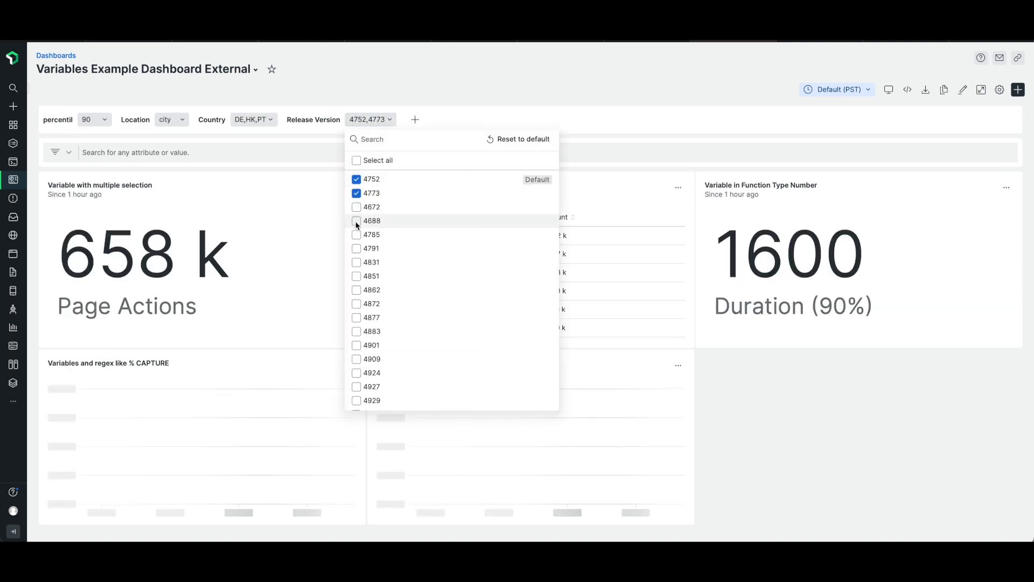
pyautogui.click(357, 220)
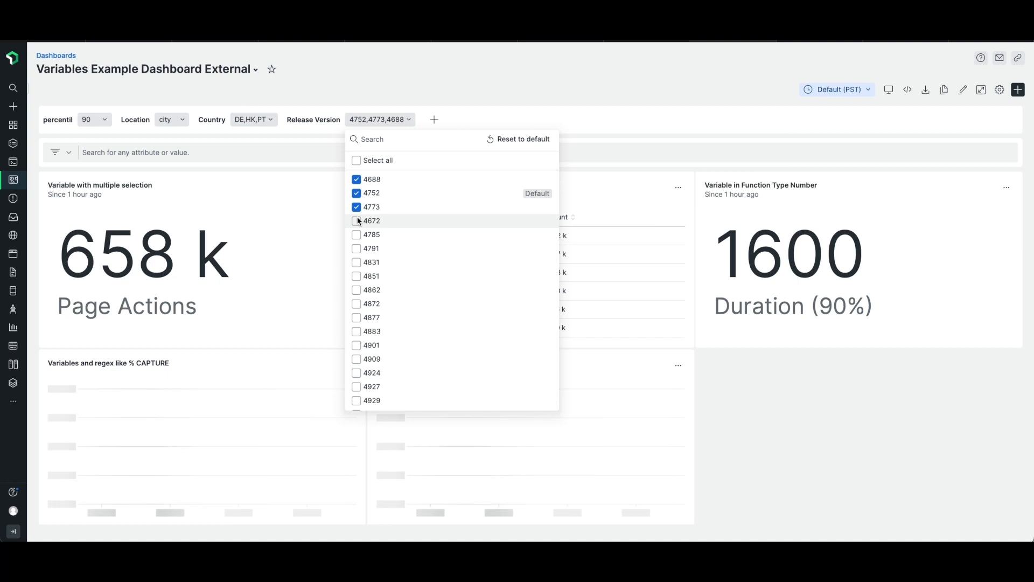
pyautogui.click(799, 476)
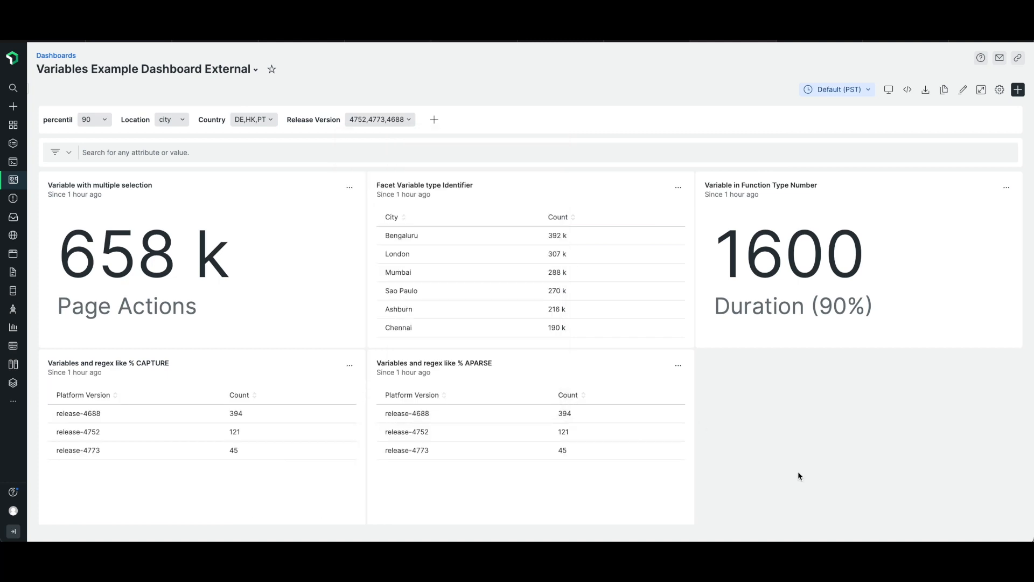